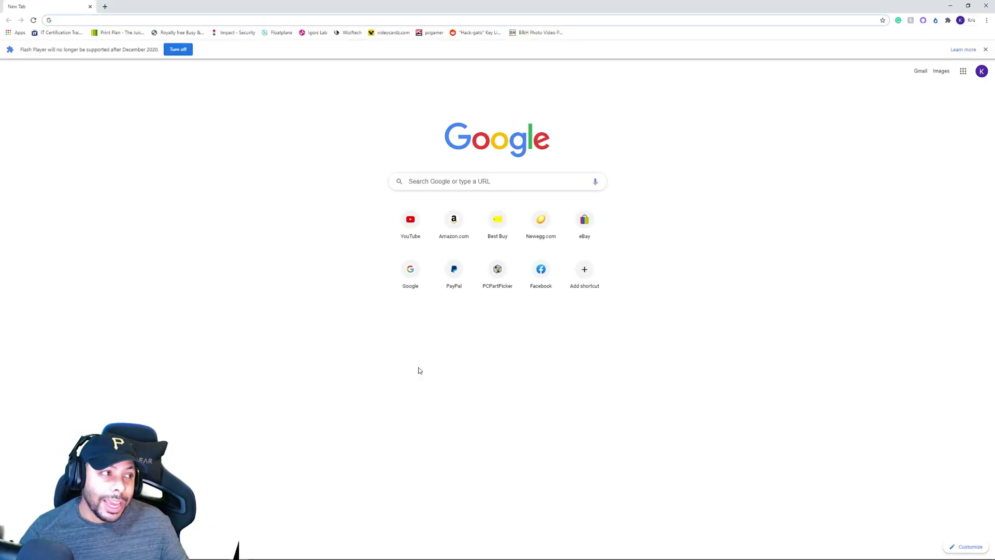
Search Google for 'msi afterburner' and open the official MSI Afterburner page on msi.com.
type("msi aft")
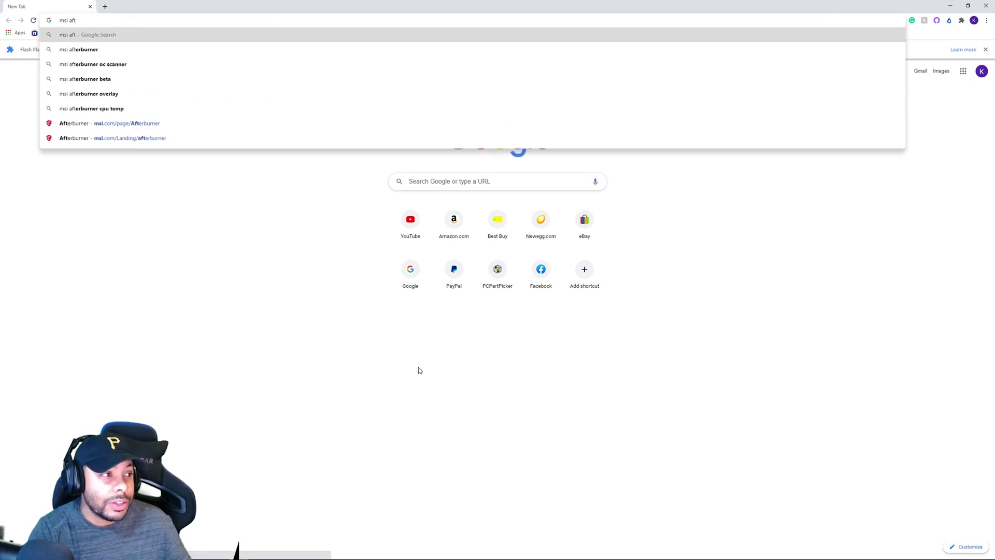
key("Down")
key("Return")
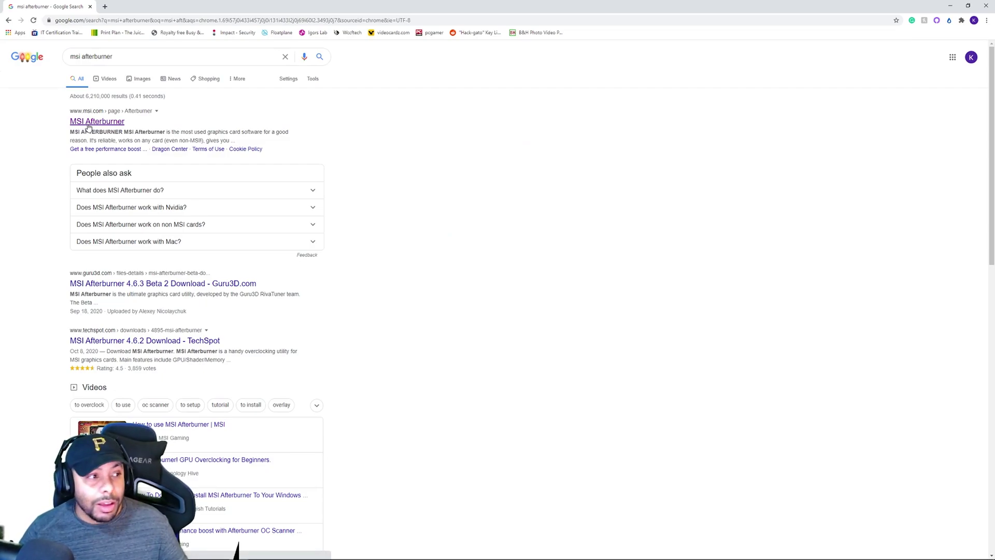
left_click(88, 125)
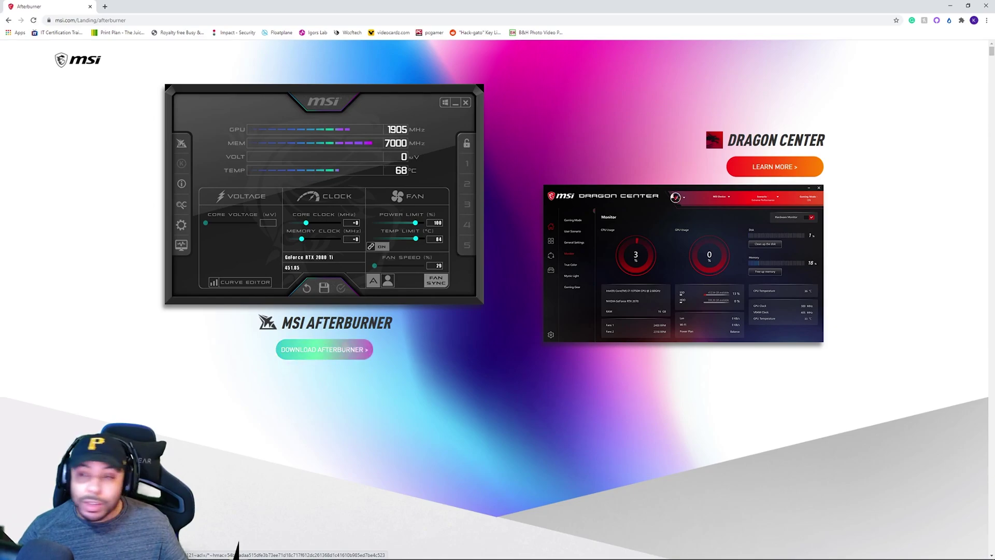
Download the Afterburner installer from the msi.com page.
left_click(324, 351)
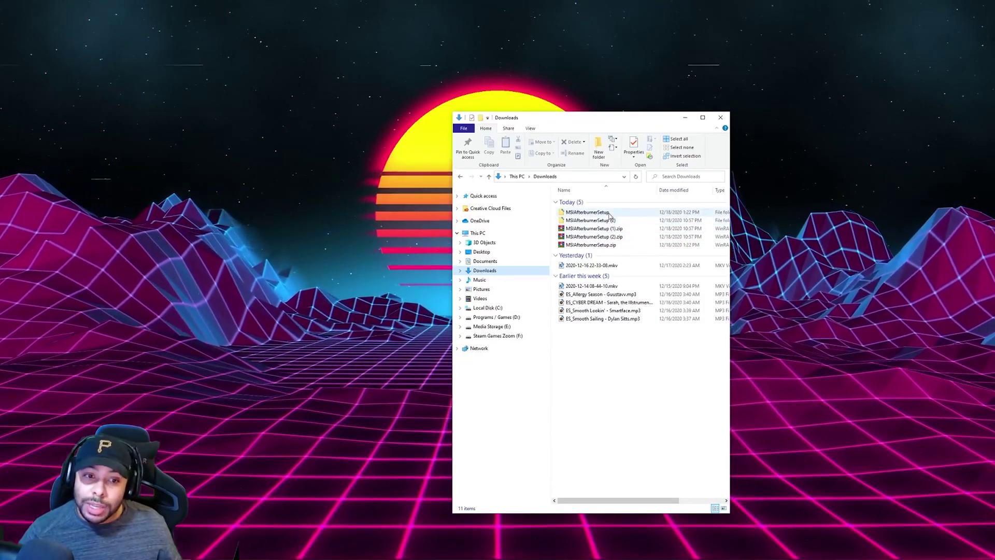
Go into MSIAfterburnerSetup\4.6.2 and launch MSIAfterburnerSetup462.exe.
double_click(621, 215)
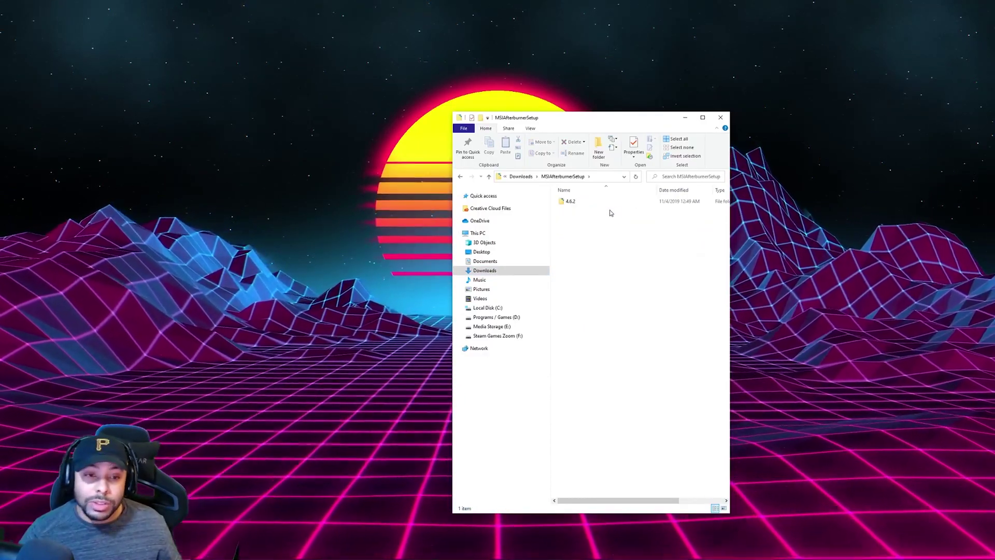
double_click(593, 203)
left_click(597, 205)
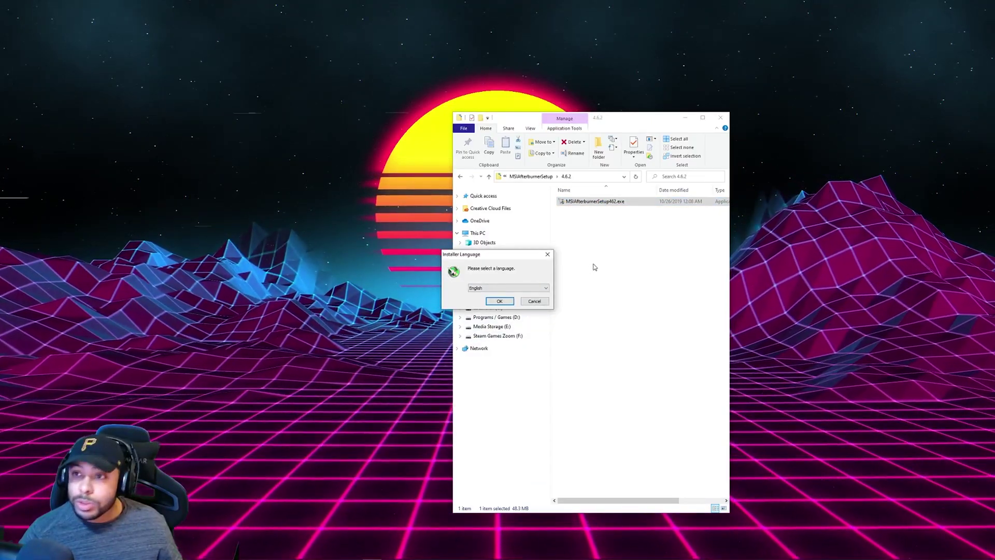
Choose English and accept the licence, then cancel the setup wizard and close File Explorer.
left_click(501, 303)
left_click(540, 346)
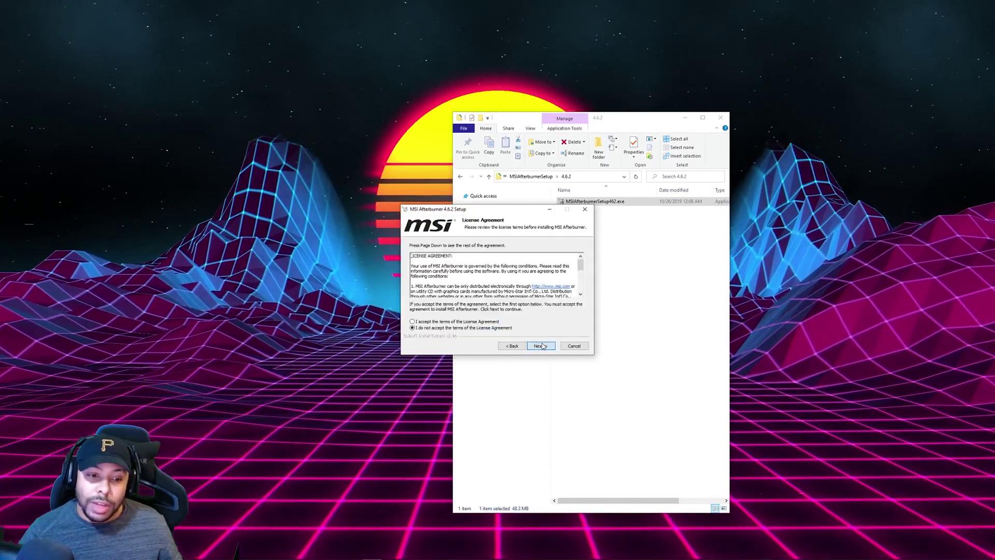
left_click(413, 322)
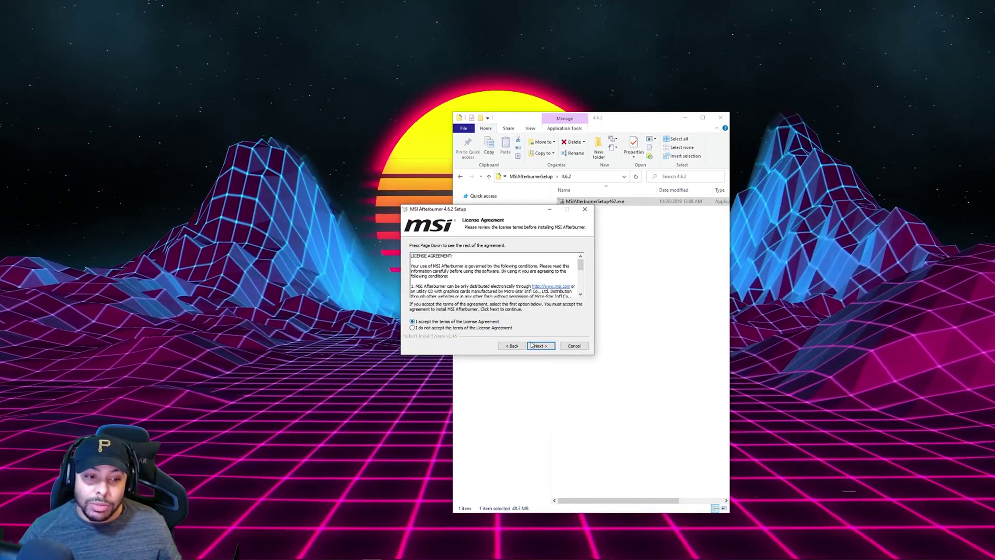
left_click(541, 346)
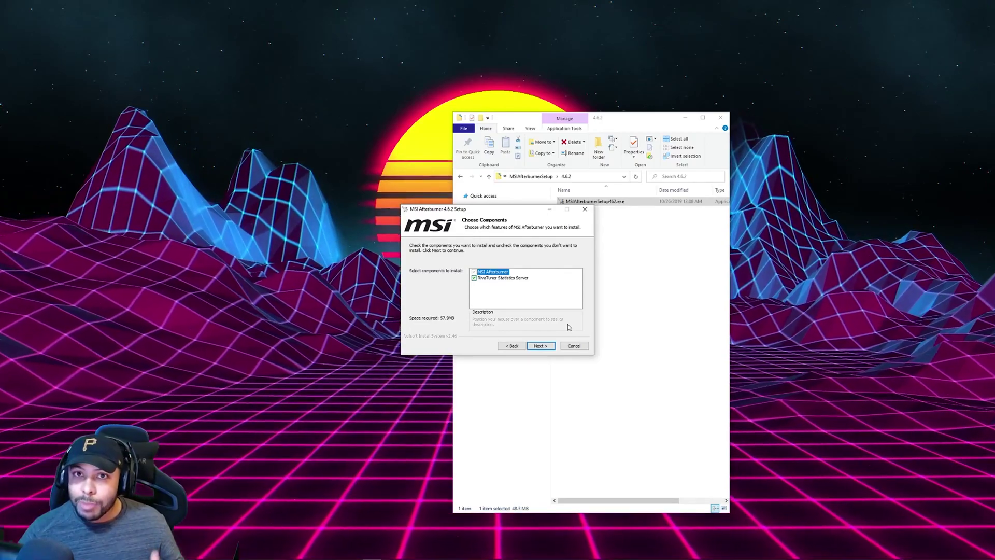
left_click(585, 347)
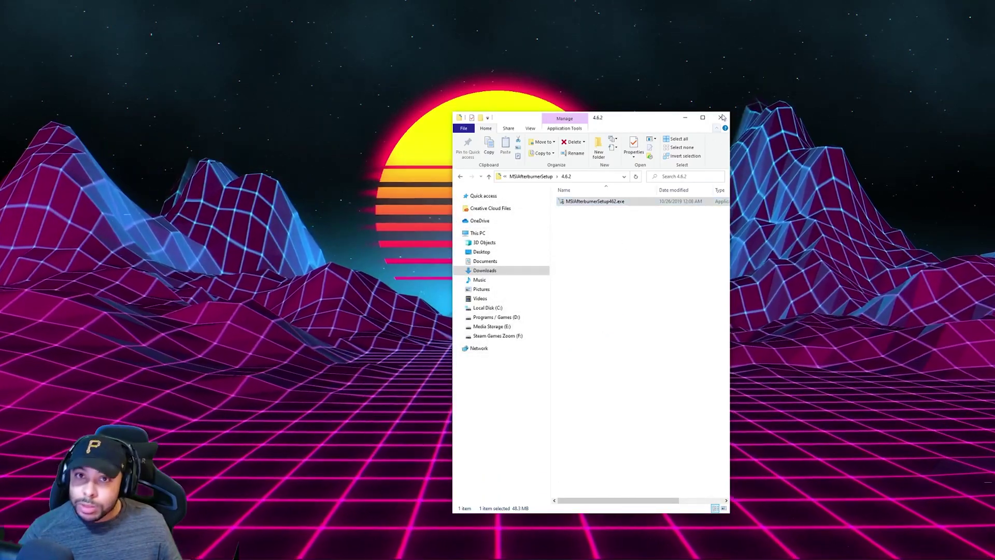
left_click(720, 118)
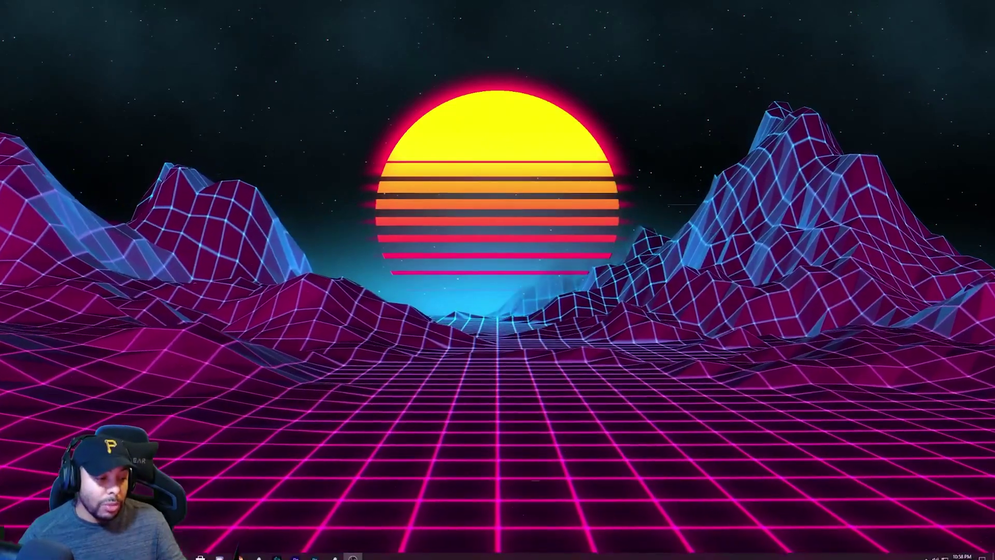
Launch MSI Afterburner from a Start search for 'msi' and open its properties beside the main window.
key("super")
type("msi")
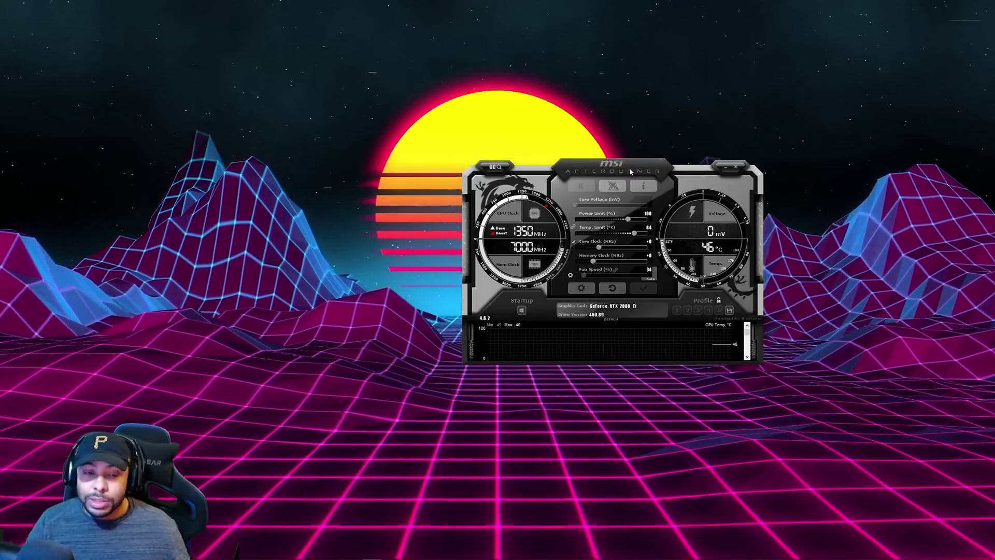
left_click_drag(629, 170, 600, 159)
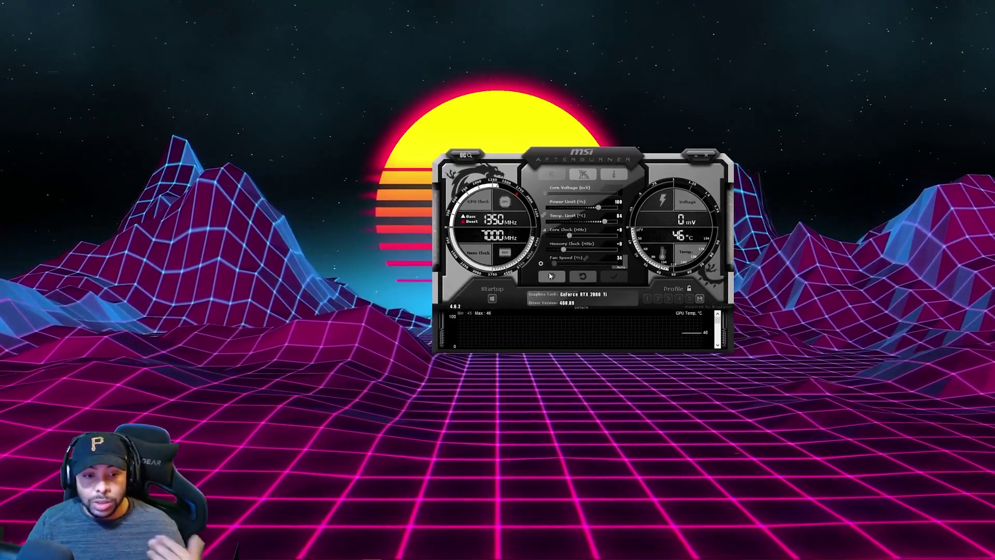
left_click(552, 276)
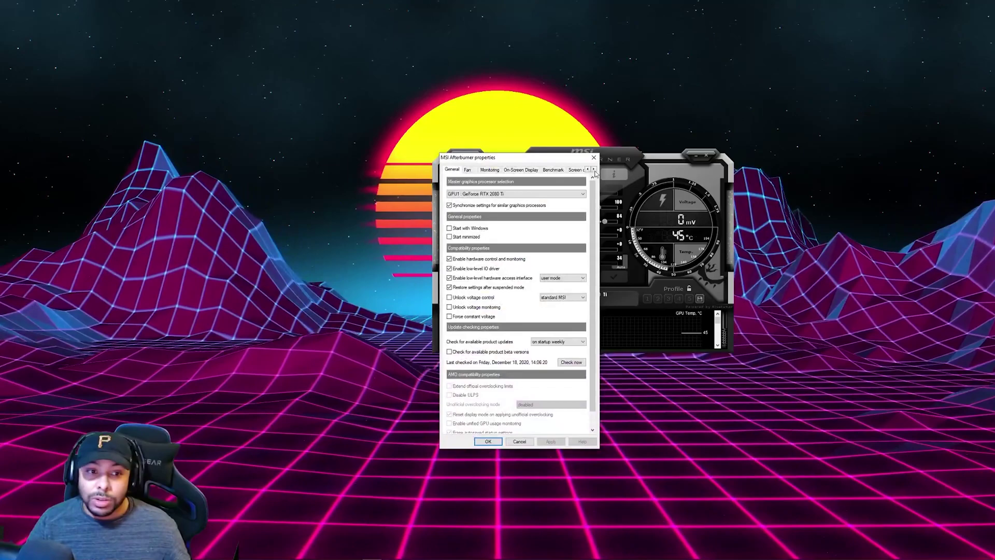
left_click_drag(575, 157, 444, 166)
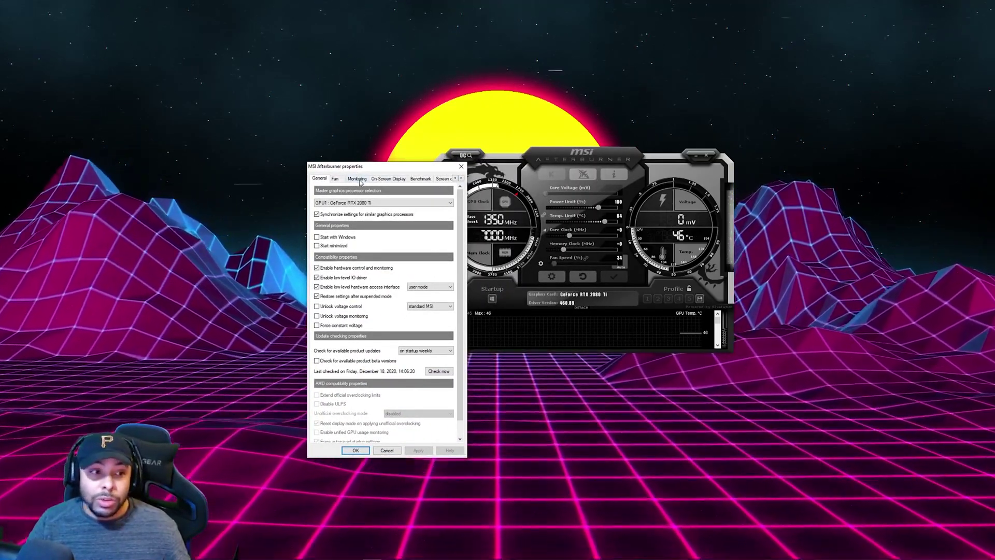
Switch to the Monitoring page and scroll through the Active hardware monitoring graphs list.
left_click(358, 179)
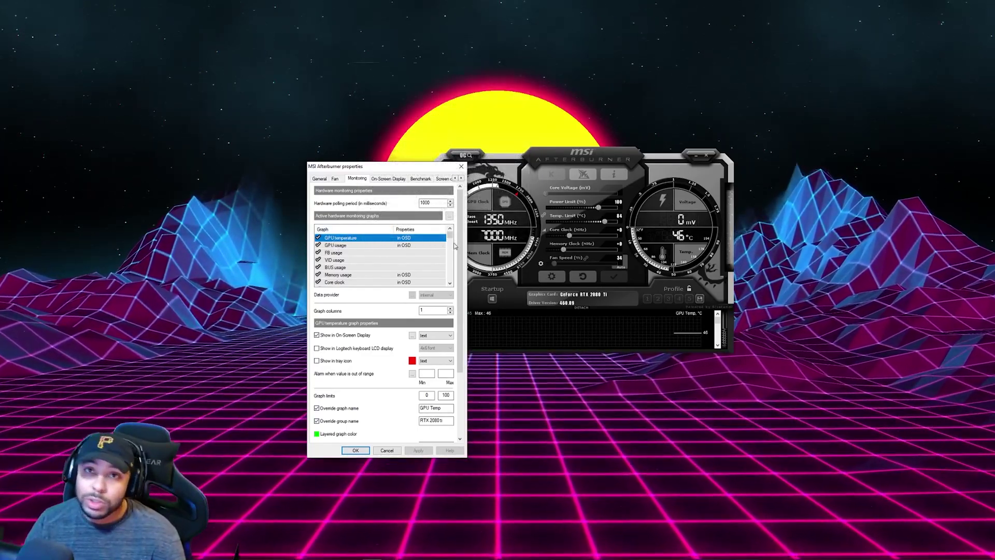
scroll(384, 246, "down", 1)
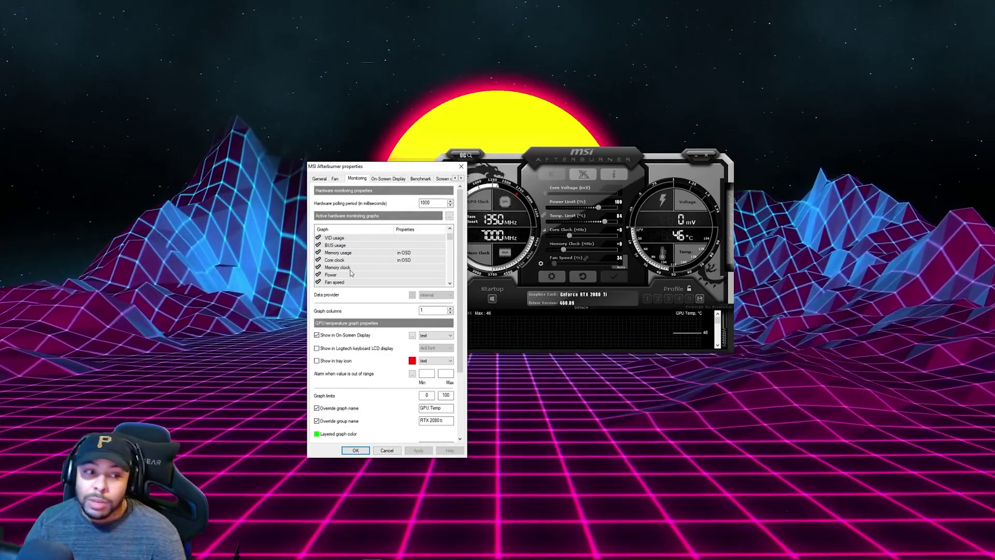
scroll(383, 256, "down", 2)
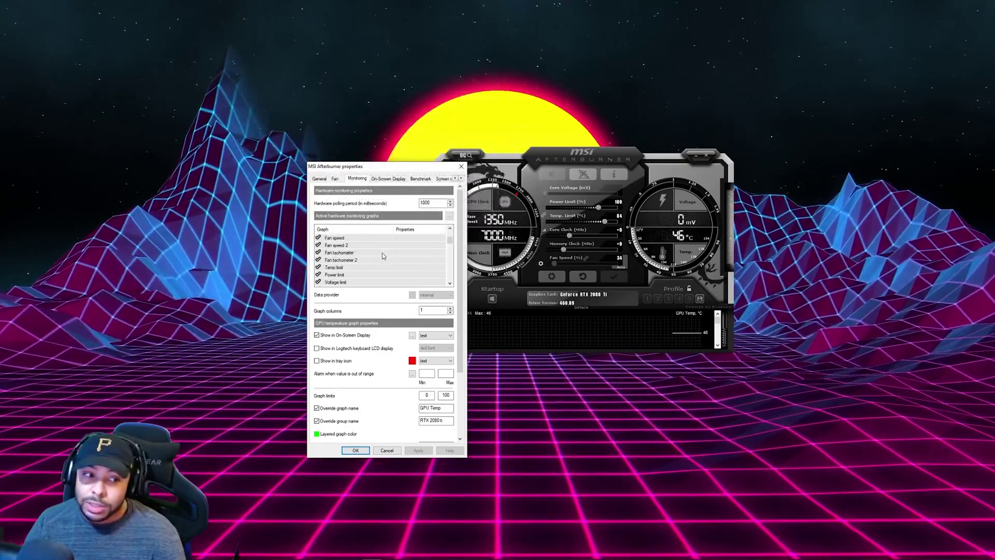
scroll(383, 256, "down", 6)
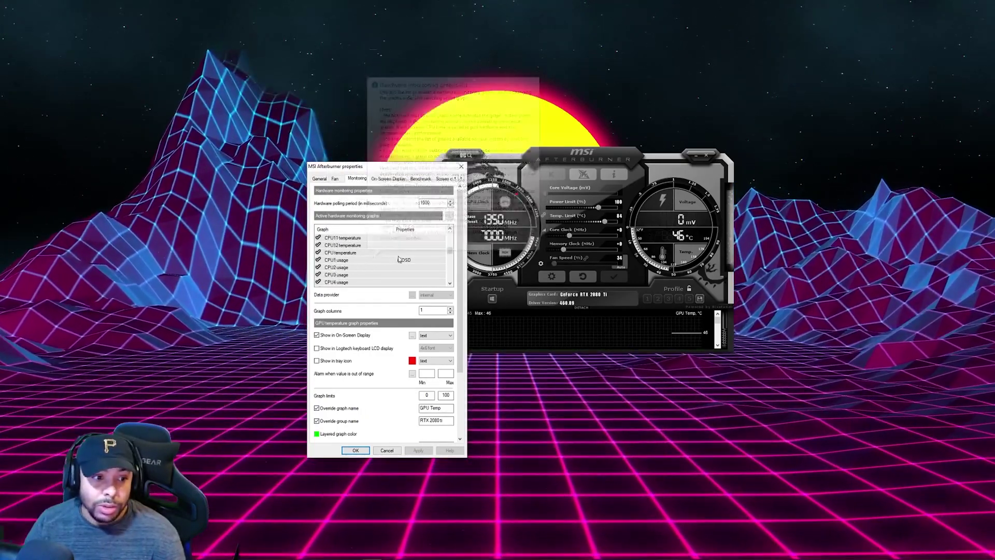
scroll(383, 257, "up", 5)
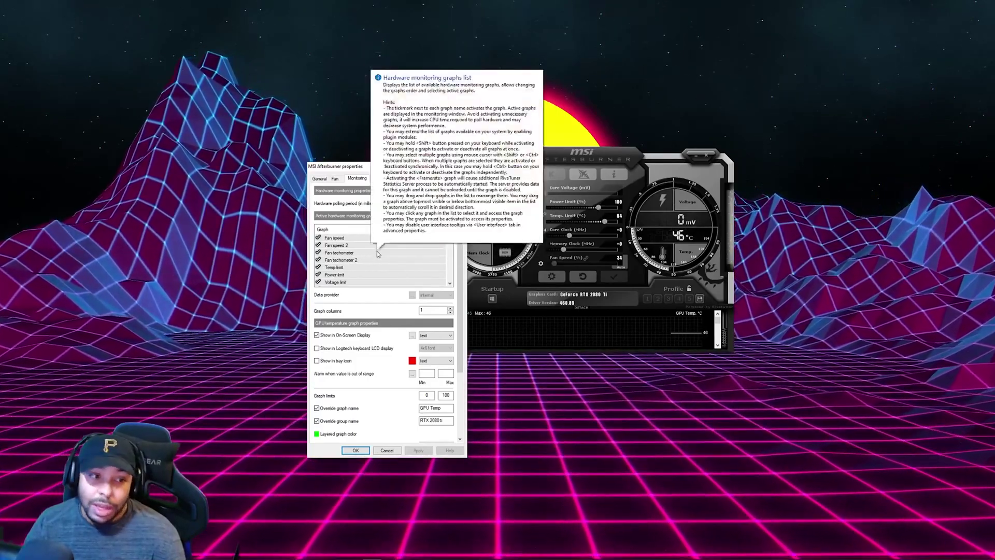
scroll(384, 257, "up", 4)
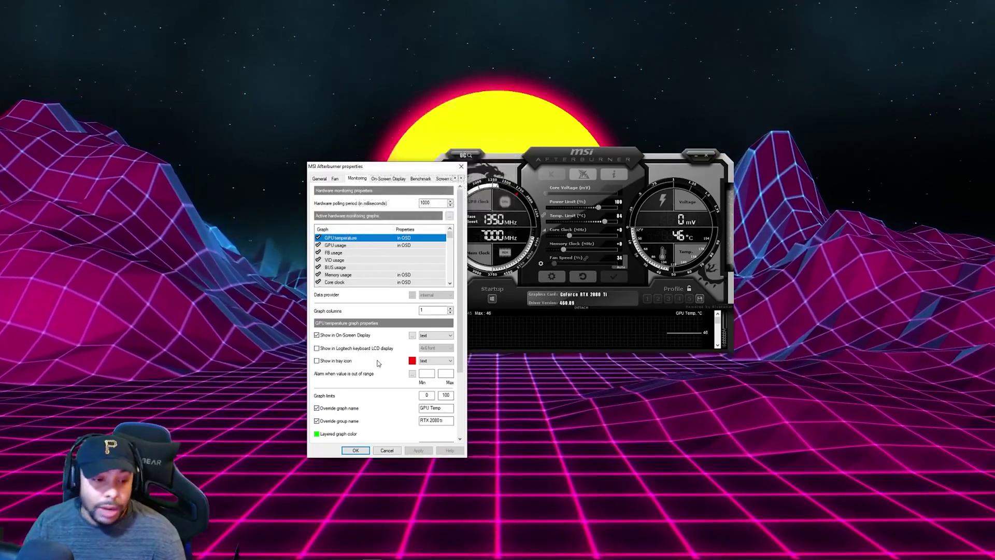
Toggle GPU temperature's on-screen display off, then re-enable the GPU temperature graph for the overlay.
left_click(317, 336)
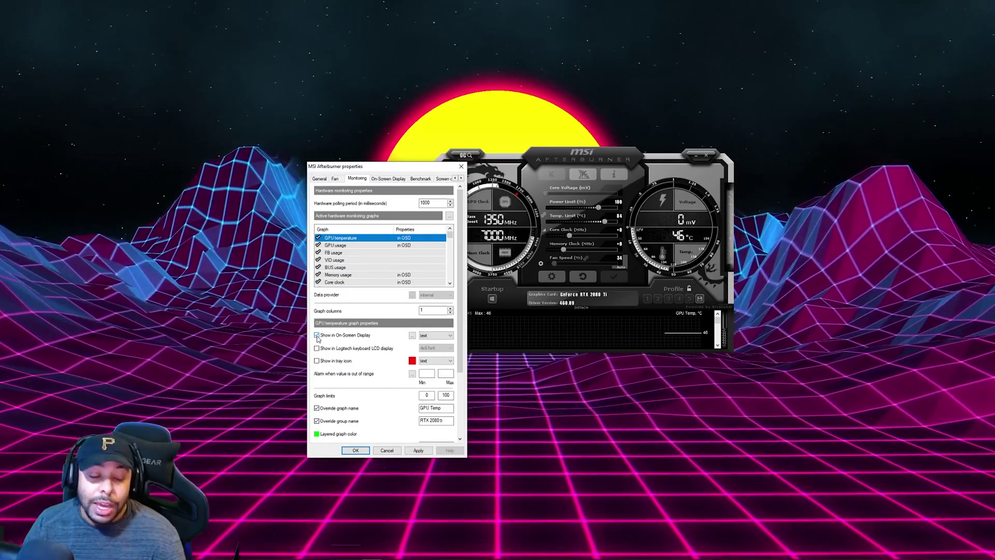
mouse_move(323, 337)
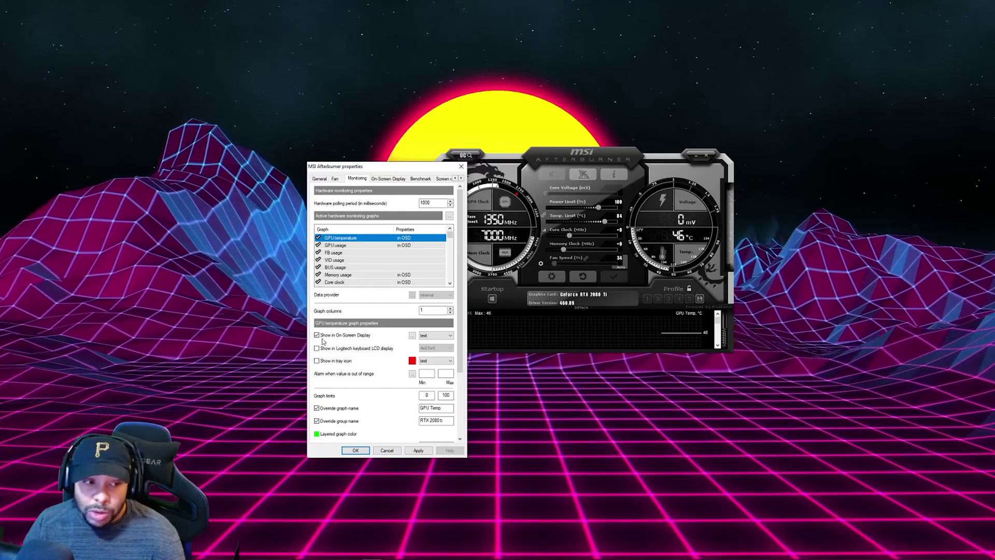
left_click(318, 238)
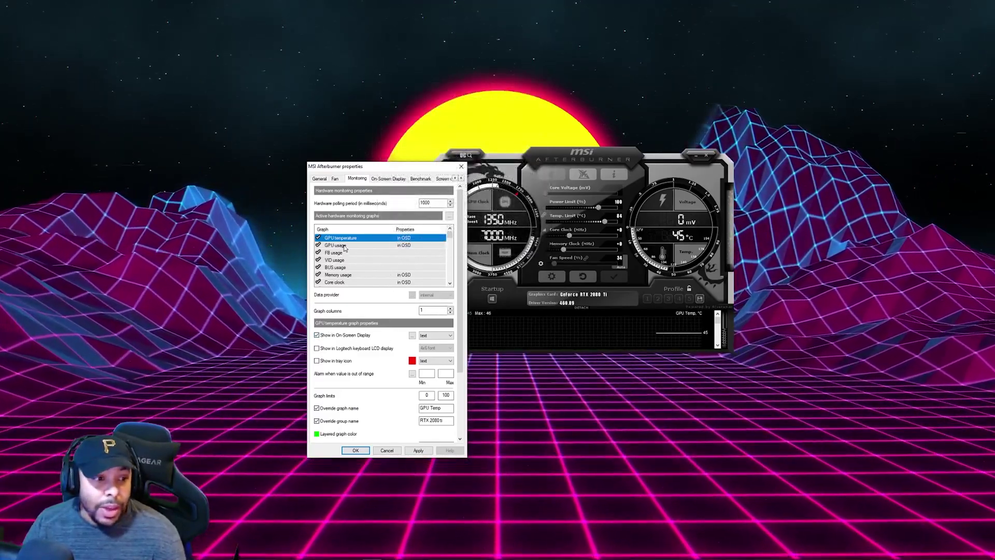
Back on GPU temperature, edit the Override group name field, retyping its trailing 'ti'.
left_click(344, 246)
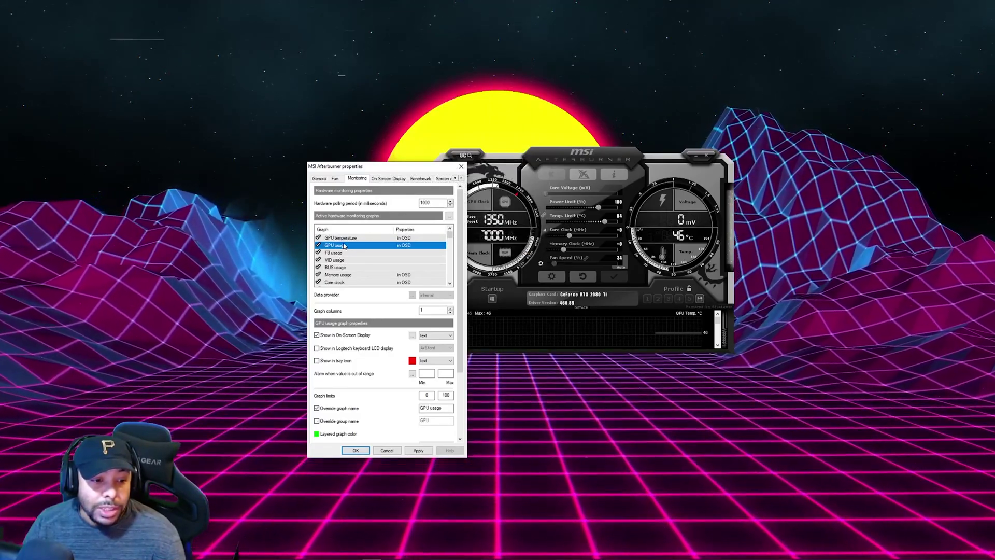
key("Up")
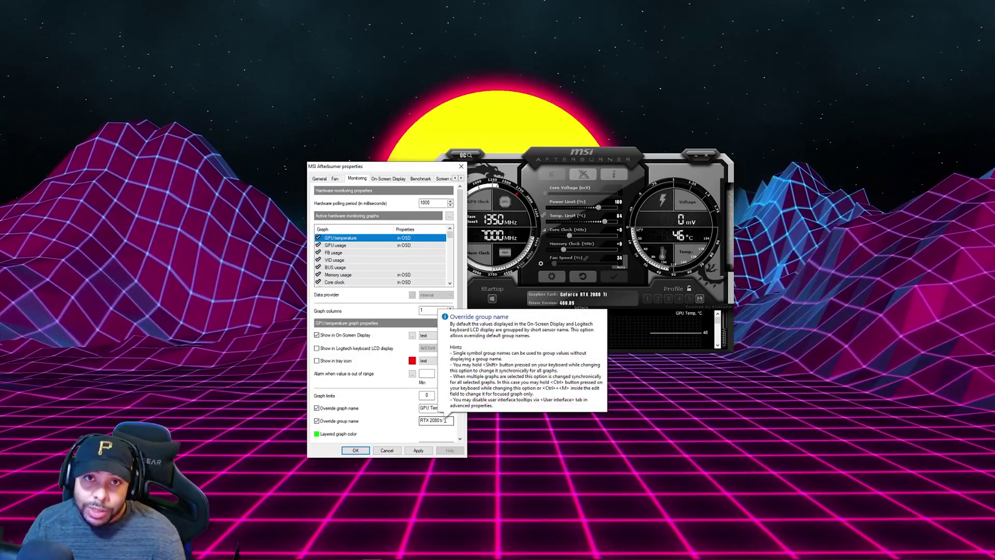
left_click(447, 420)
key("BackSpace")
key("BackSpace")
key("BackSpace")
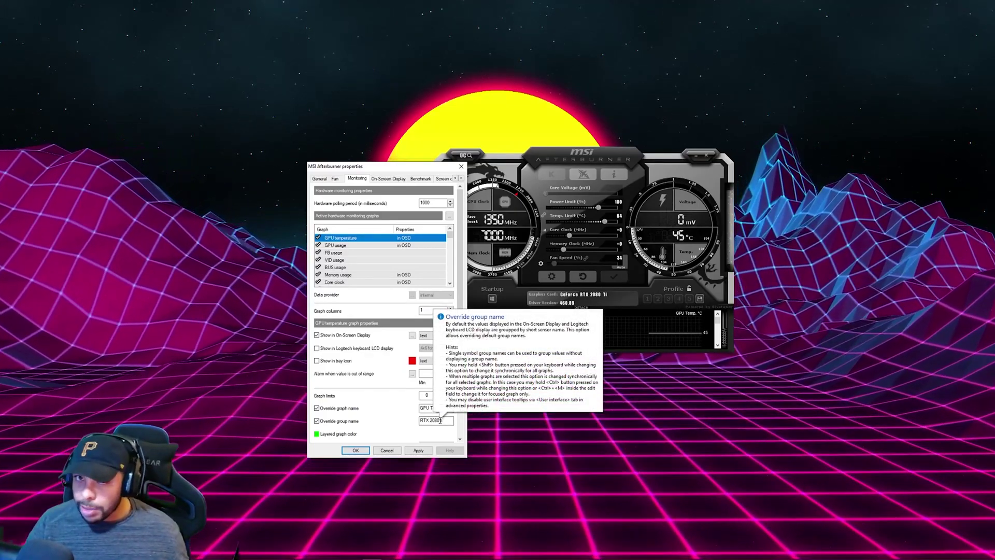
type("ti")
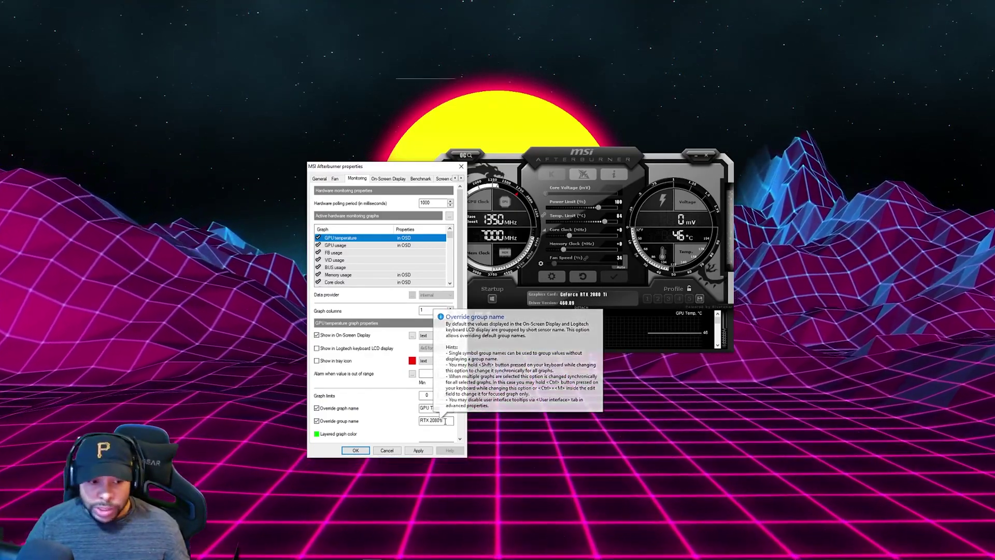
key("shift+Left")
key("shift+Left")
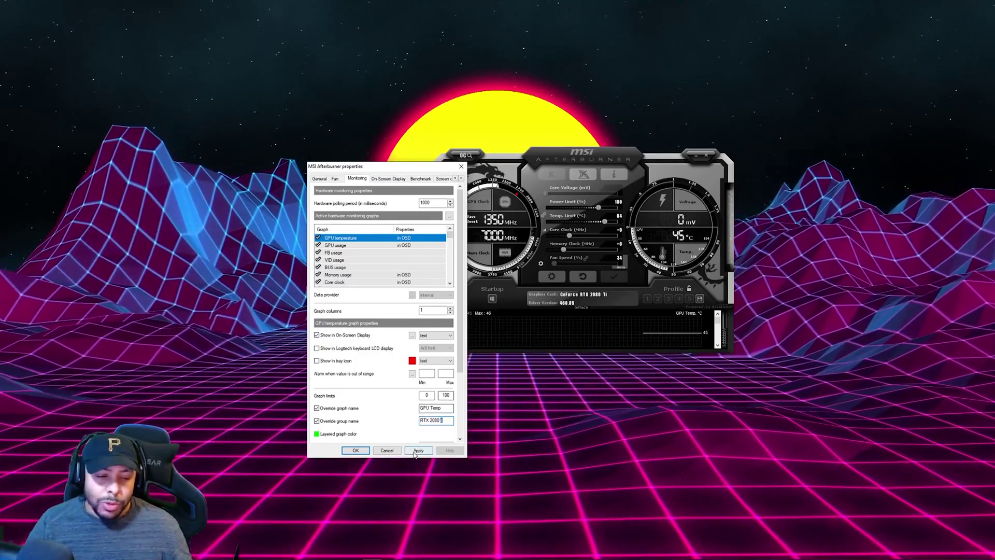
scroll(371, 251, "down", 4)
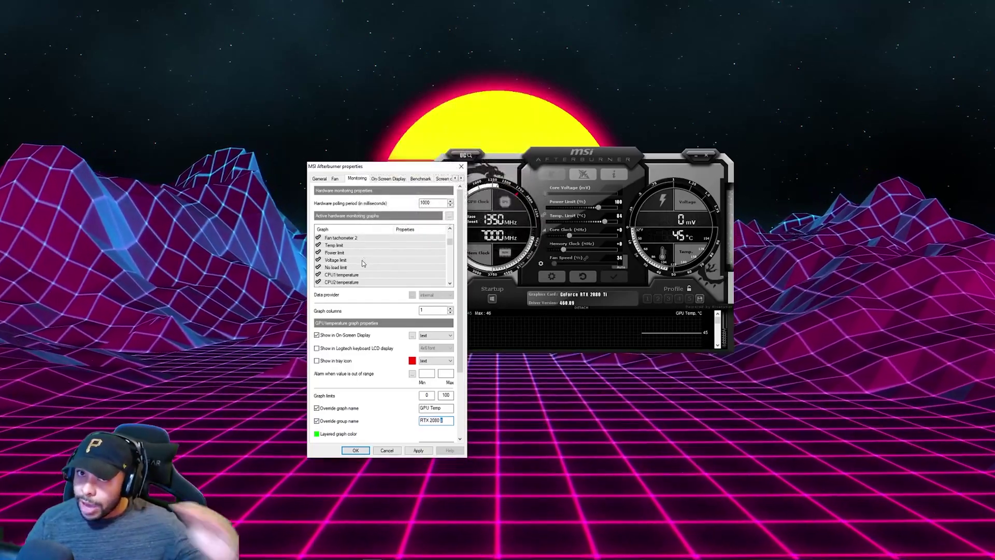
scroll(365, 262, "down", 4)
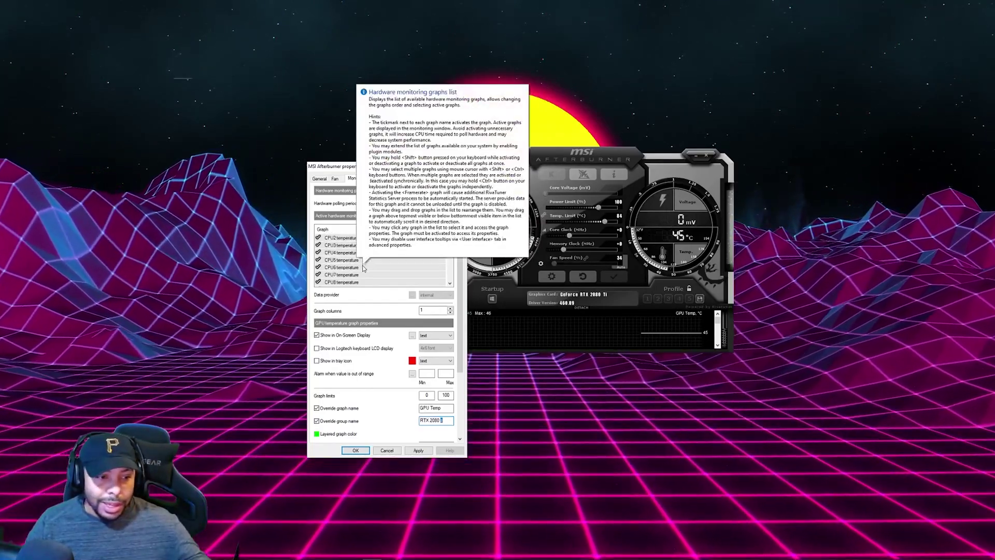
scroll(358, 272, "down", 6)
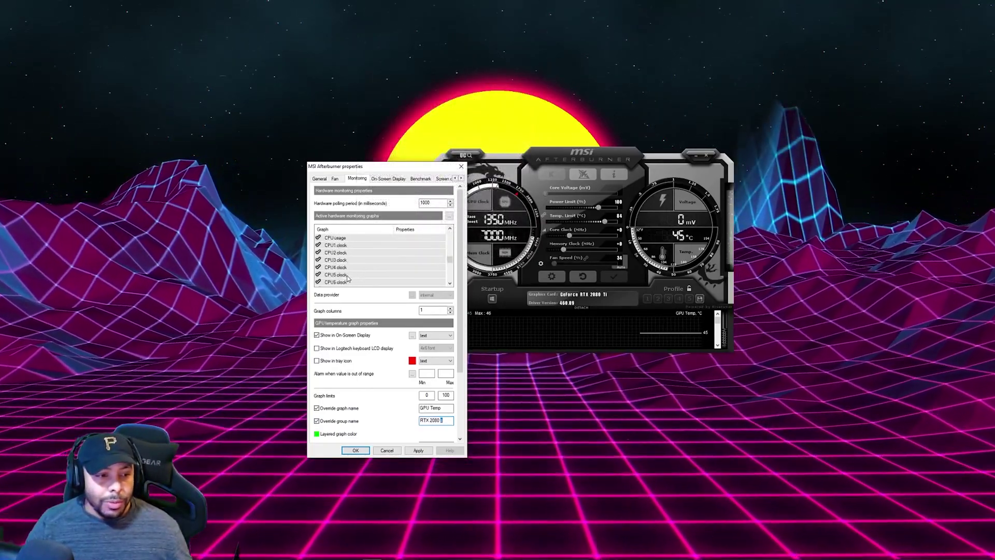
scroll(355, 272, "down", 5)
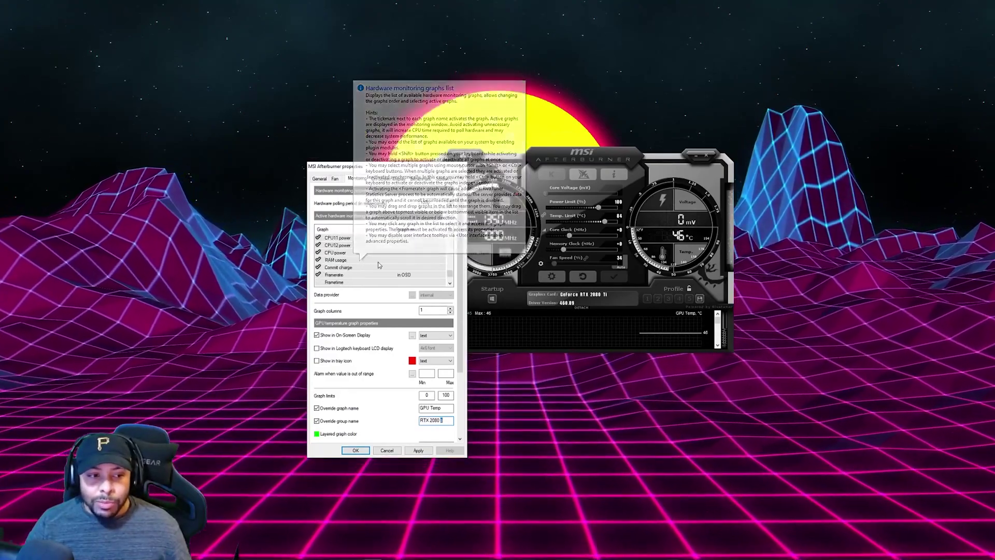
scroll(356, 263, "up", 1)
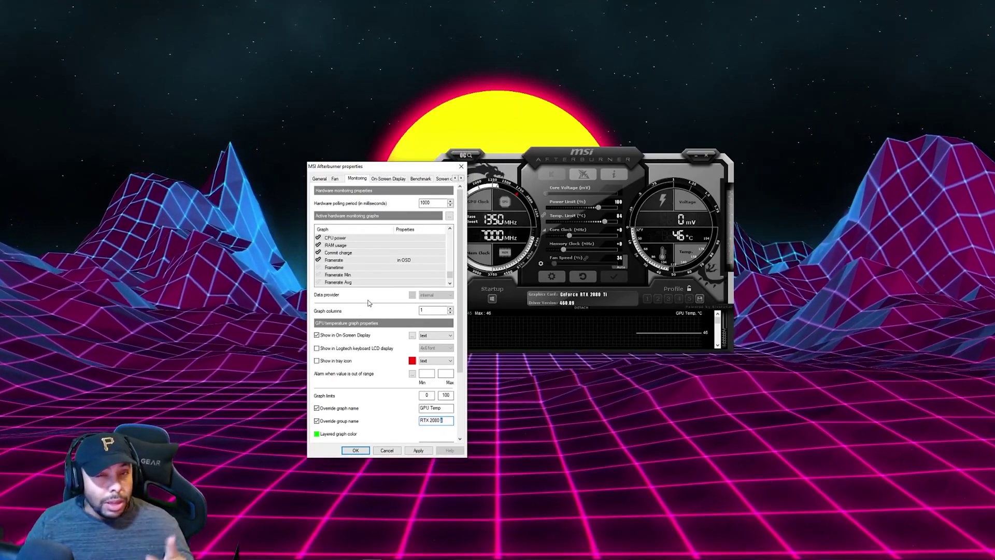
Browse the On-Screen Display, Benchmark and Screen capture pages before settling on User Interface.
left_click(388, 179)
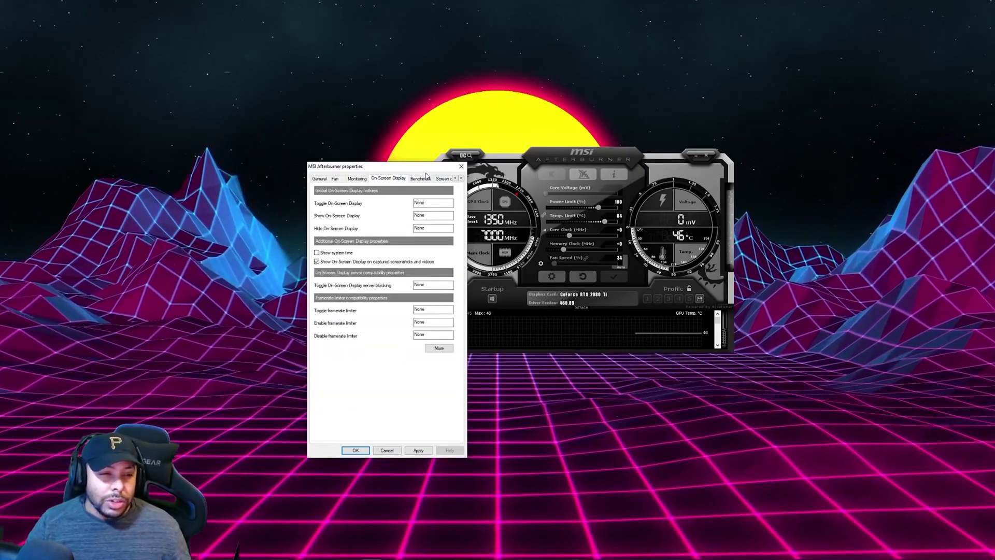
left_click(421, 179)
left_click(444, 179)
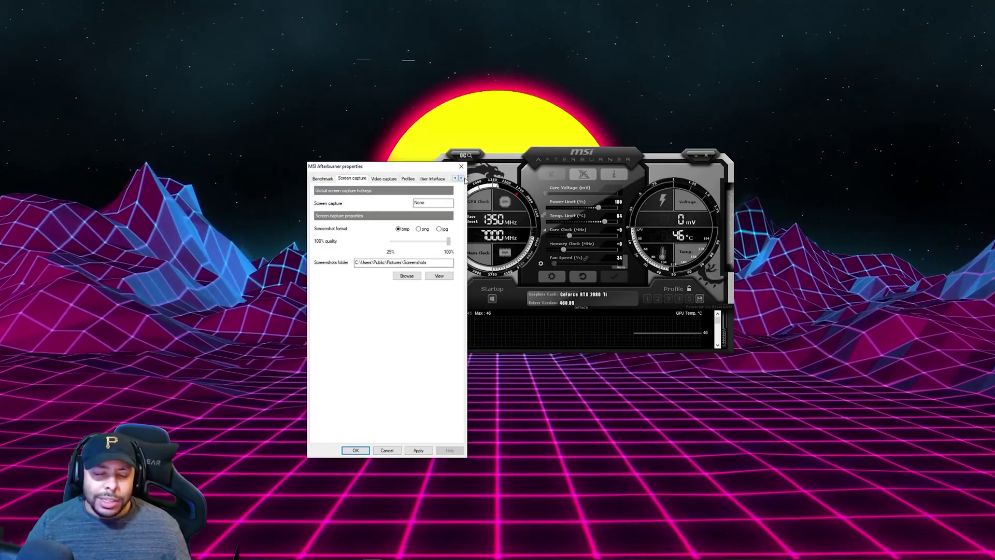
left_click(428, 179)
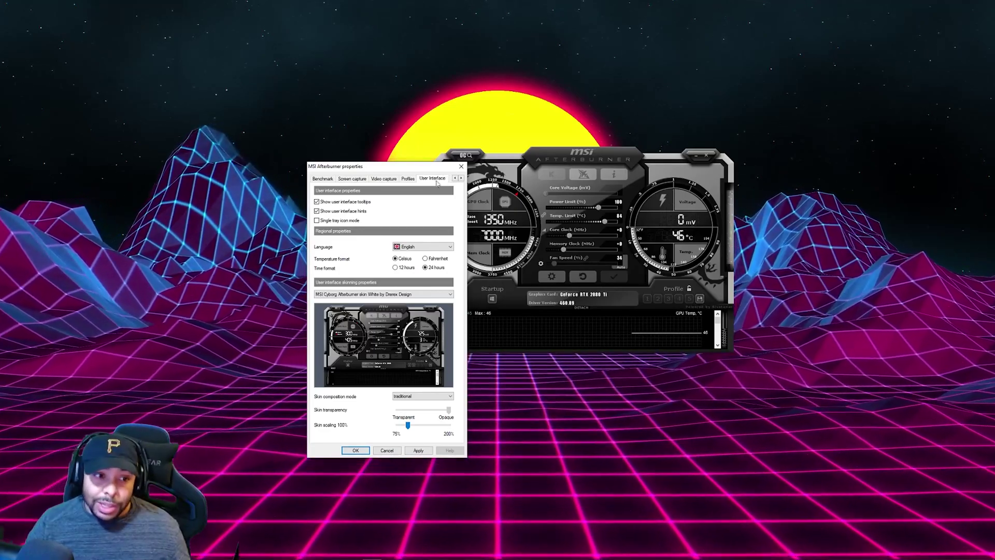
Choose the MSI Mystic skin with 105% skin scaling, apply it and close the properties.
left_click(409, 294)
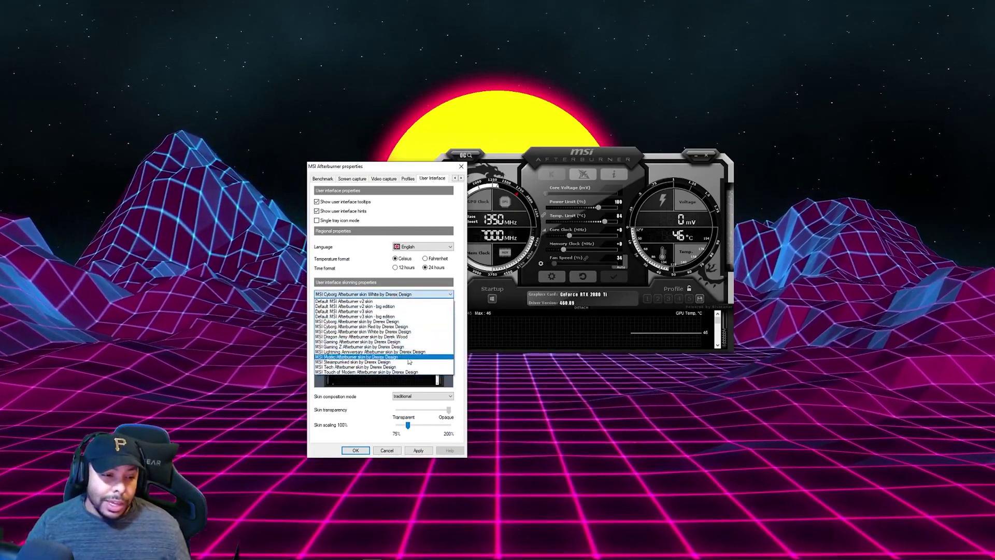
left_click(407, 358)
left_click(410, 294)
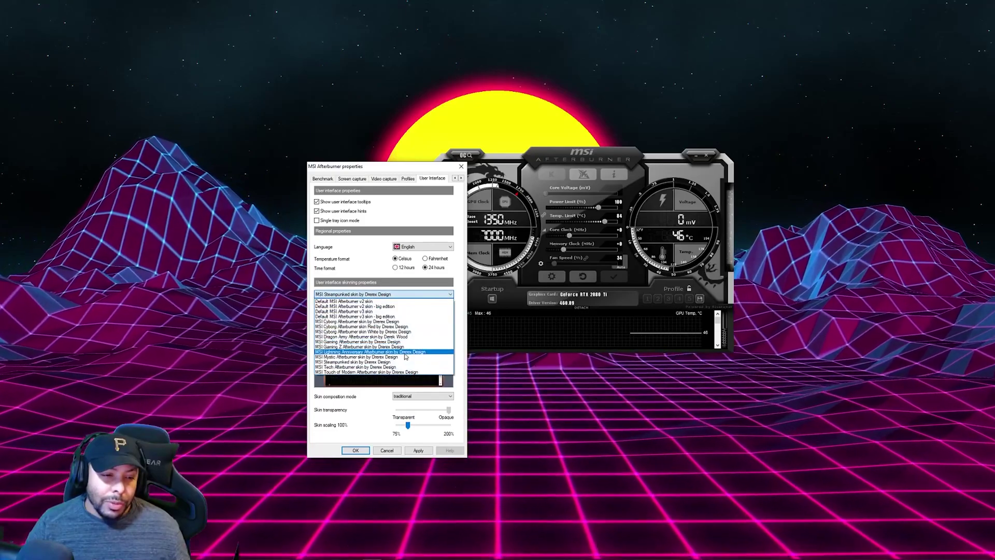
left_click(406, 352)
left_click(410, 294)
left_click(384, 357)
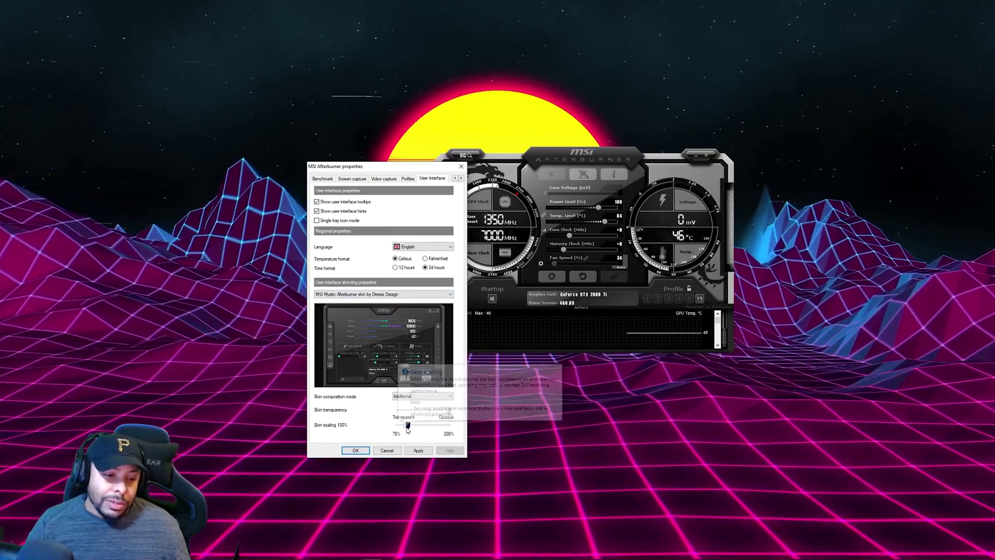
left_click_drag(408, 426, 411, 429)
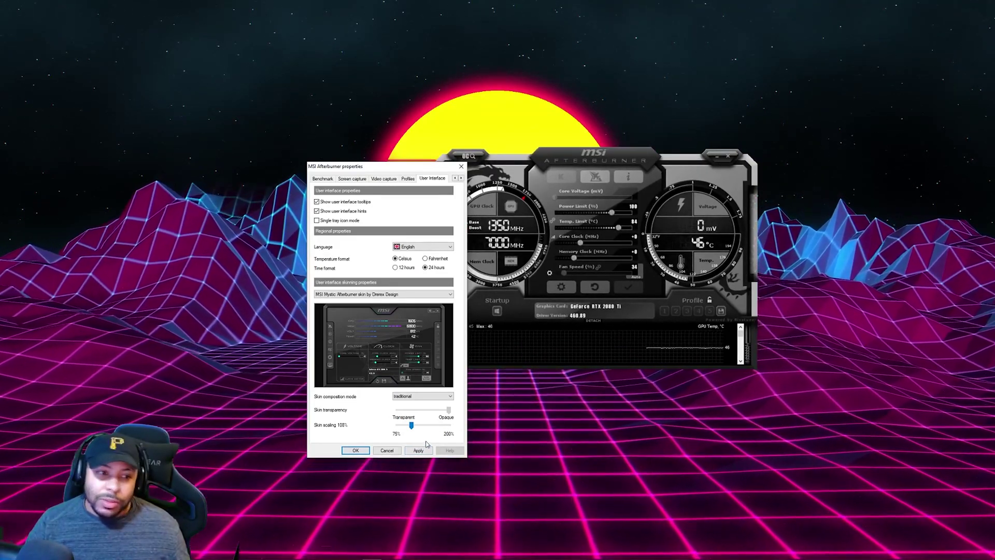
left_click(418, 450)
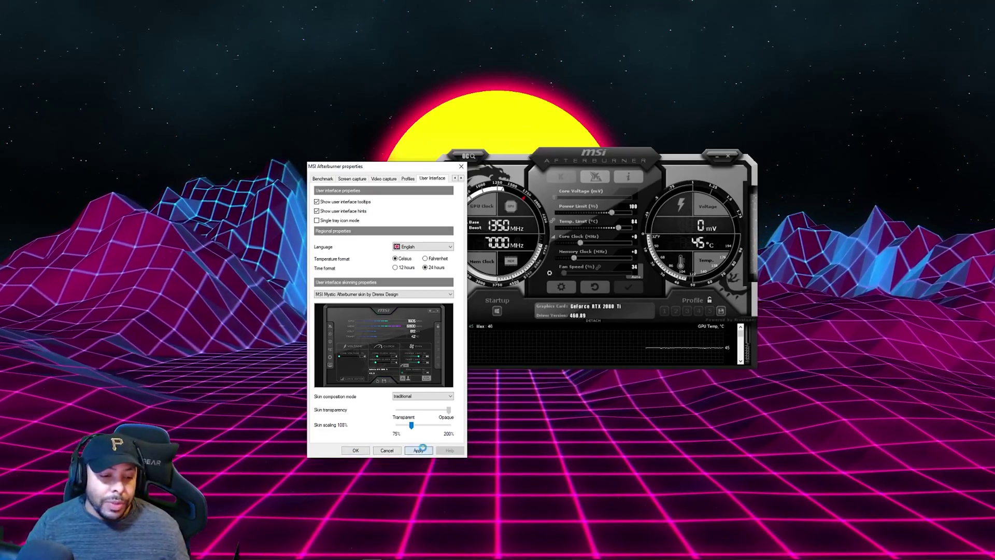
left_click(356, 450)
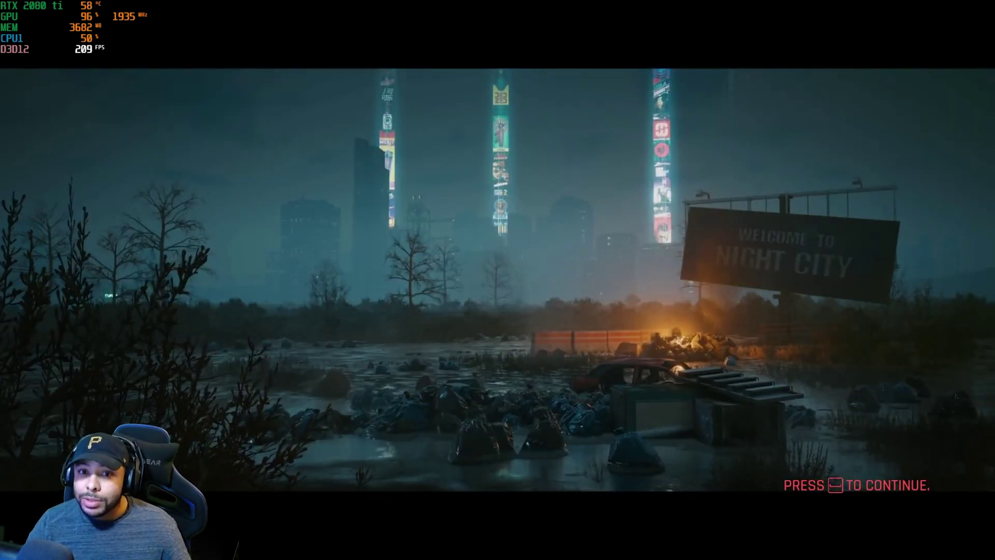
Continue past the Night City title screen into the game.
key("space")
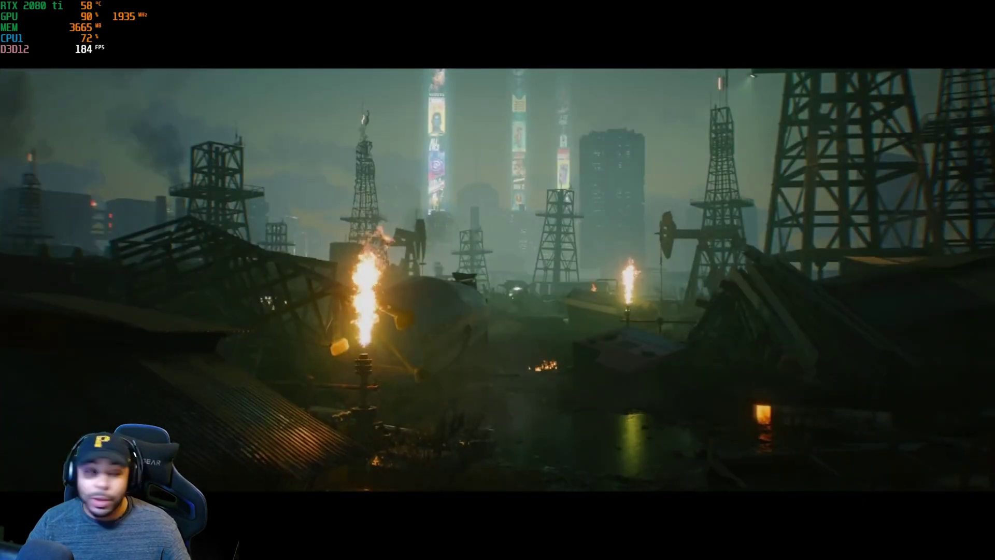